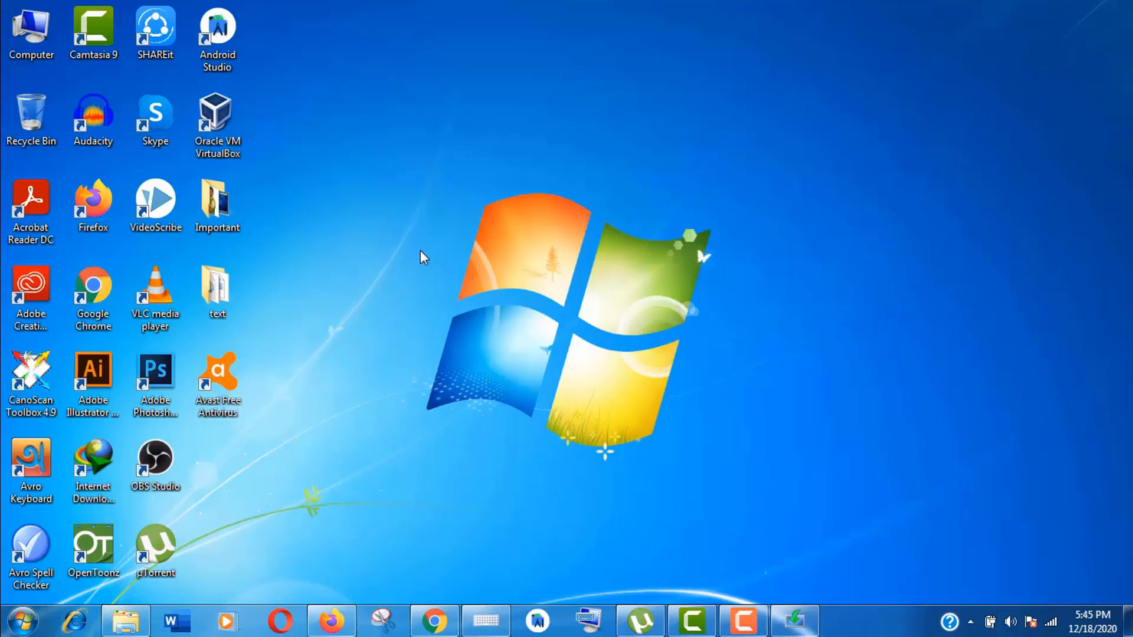
Confirm in System properties that the PC runs activated Windows 7 Ultimate SP1, then refresh the desktop.
right_click(29, 50)
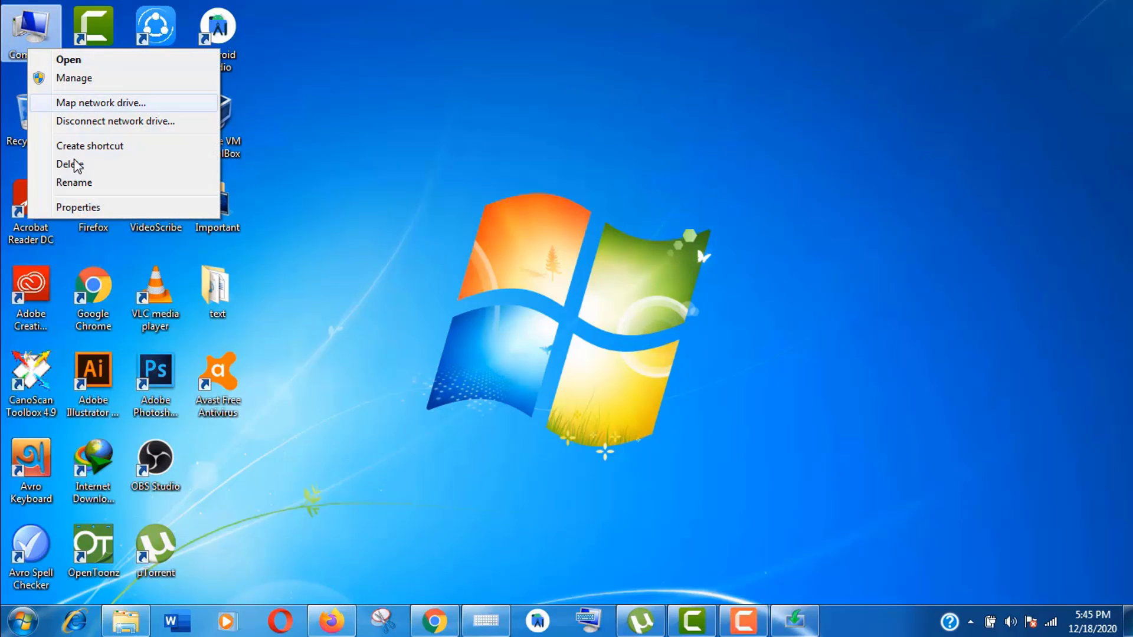
click(86, 212)
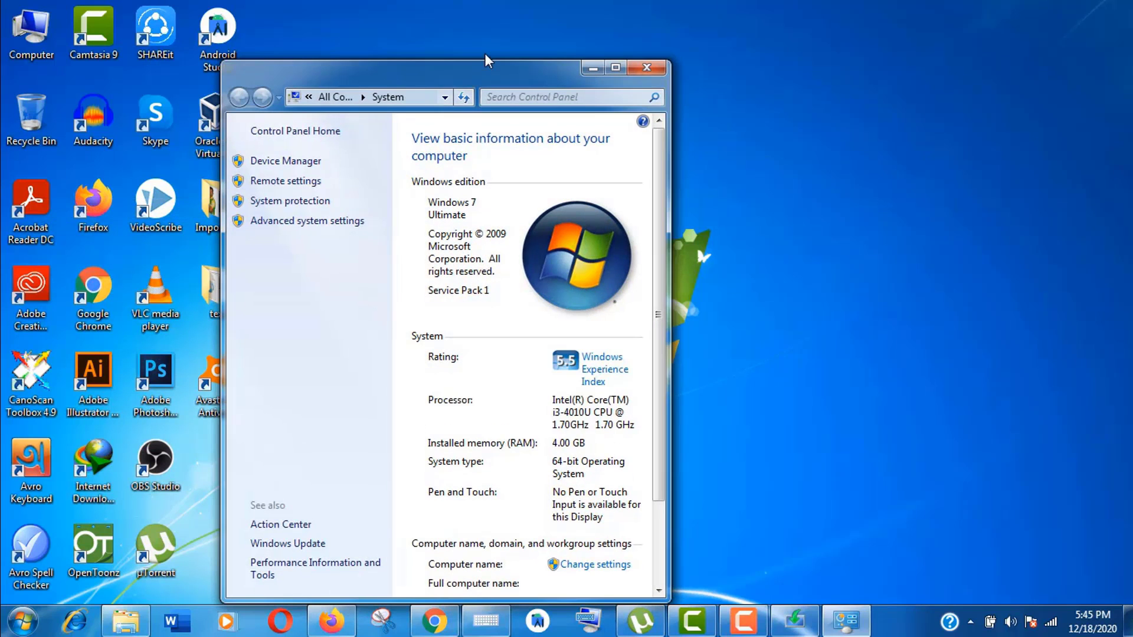
double_click(486, 77)
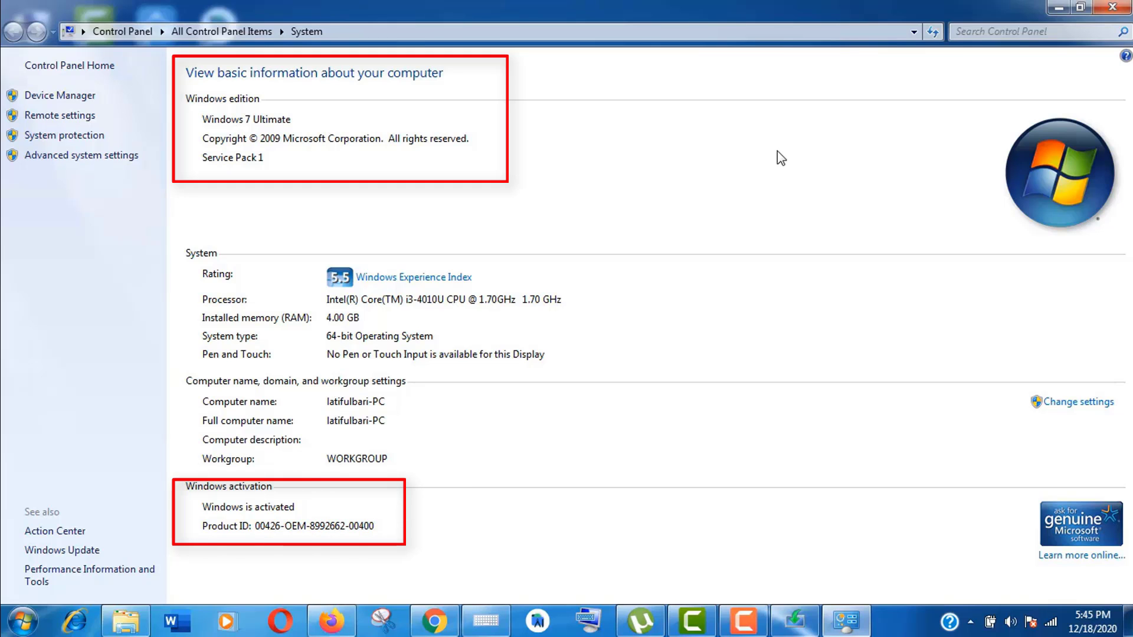
click(1112, 7)
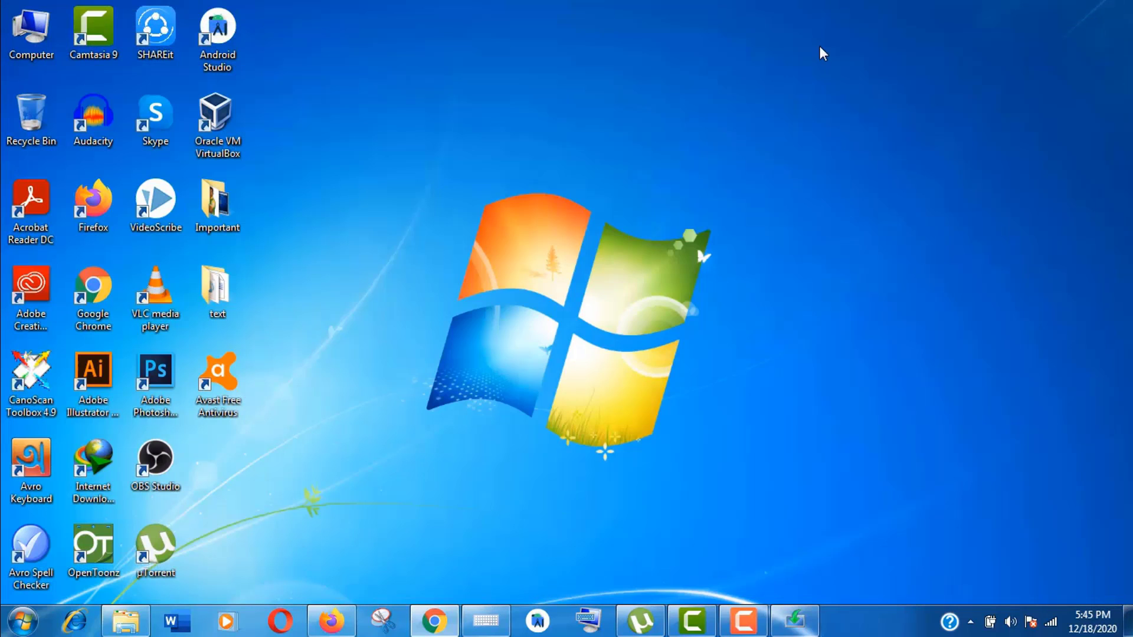
right_click(602, 172)
click(626, 220)
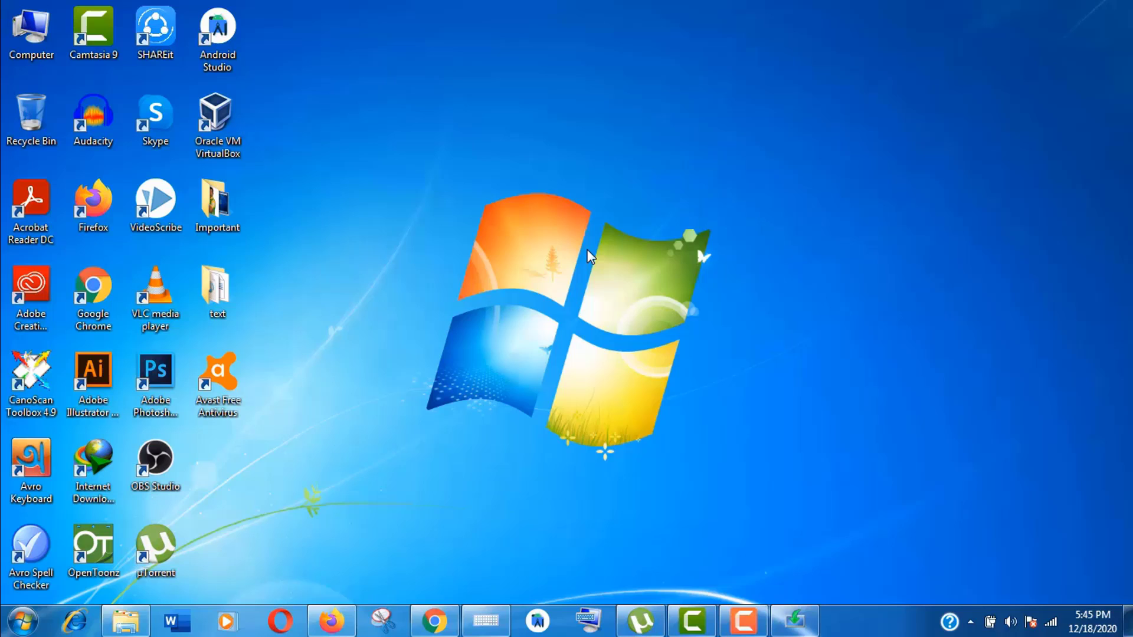
Bring Chrome back and search Google for 'windows 10 media creation tool'.
click(437, 622)
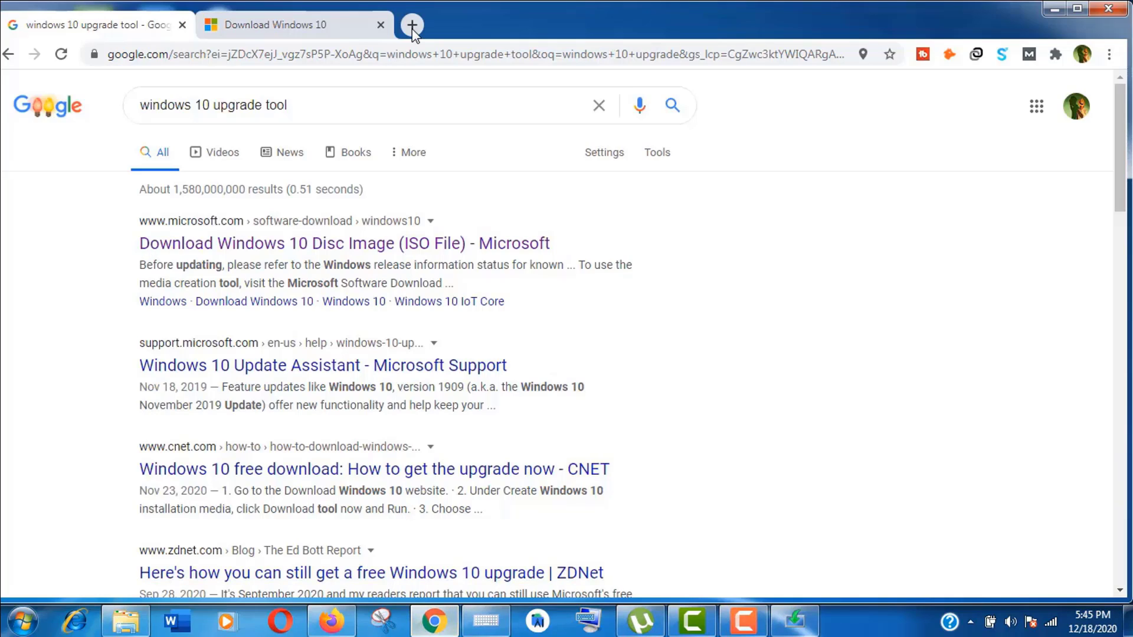
click(301, 105)
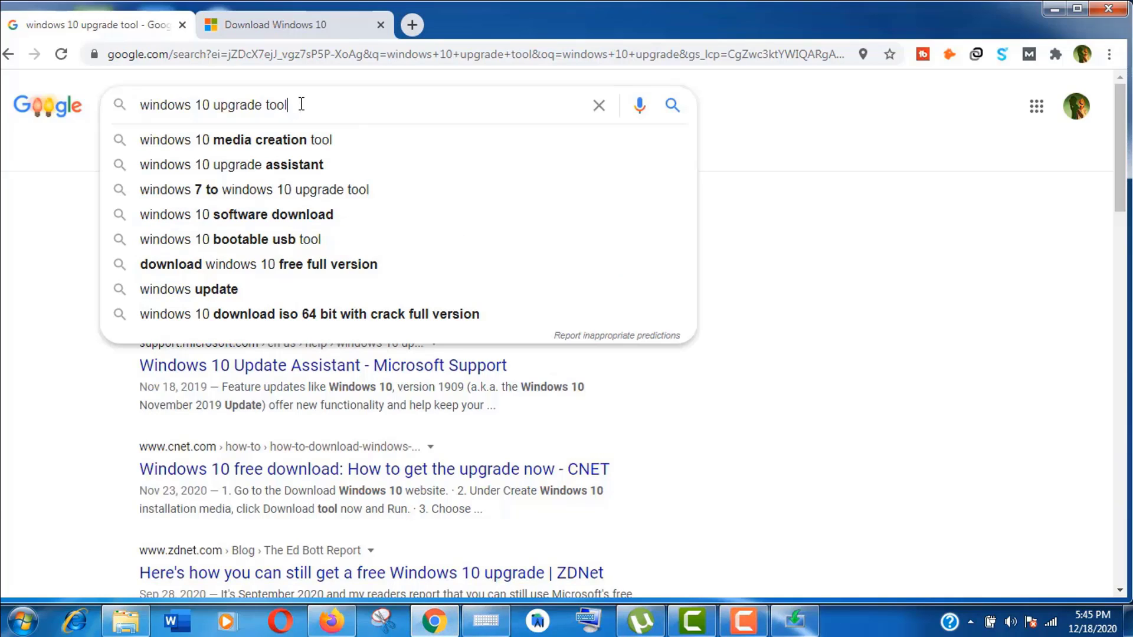
click(304, 144)
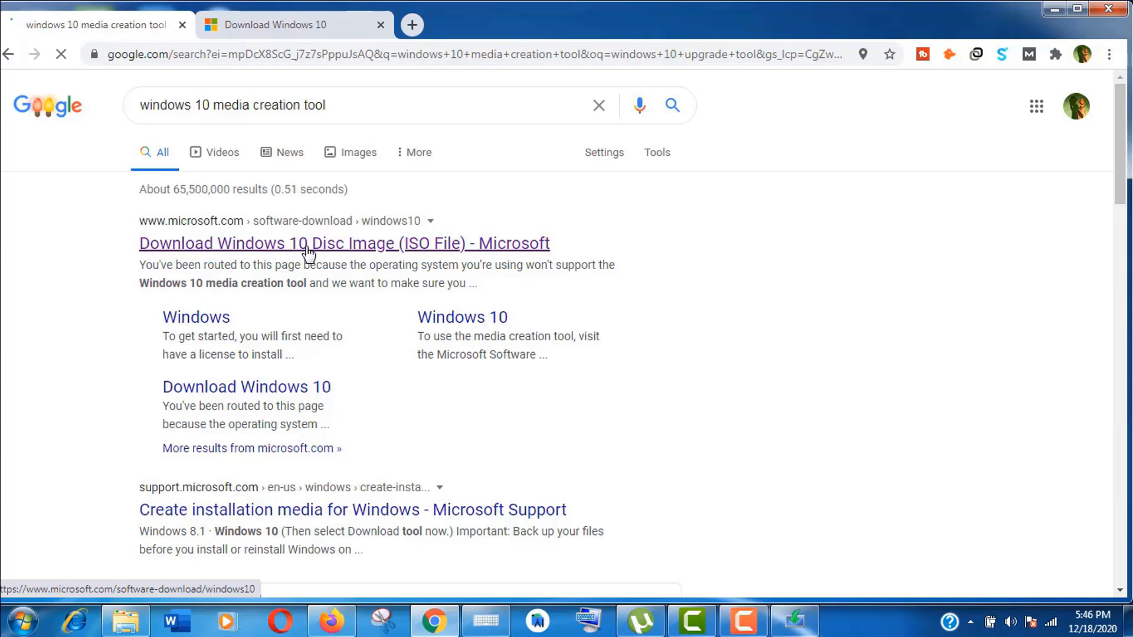
Download MediaCreationTool.exe from the Download Windows 10 page, run it, and approve the UAC prompt.
click(298, 25)
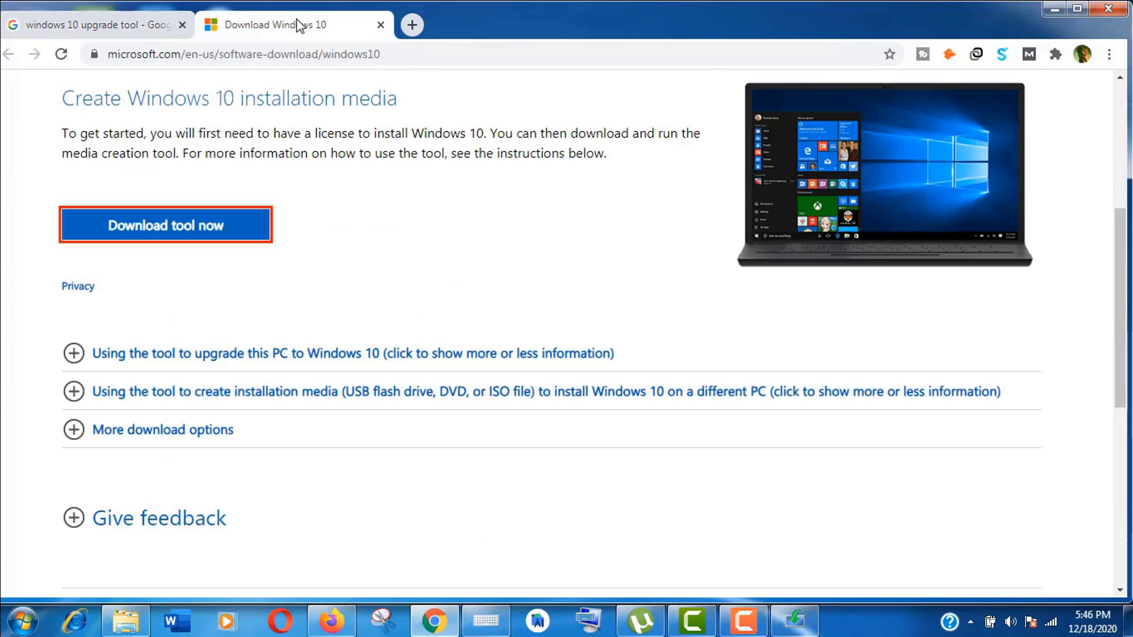
click(300, 54)
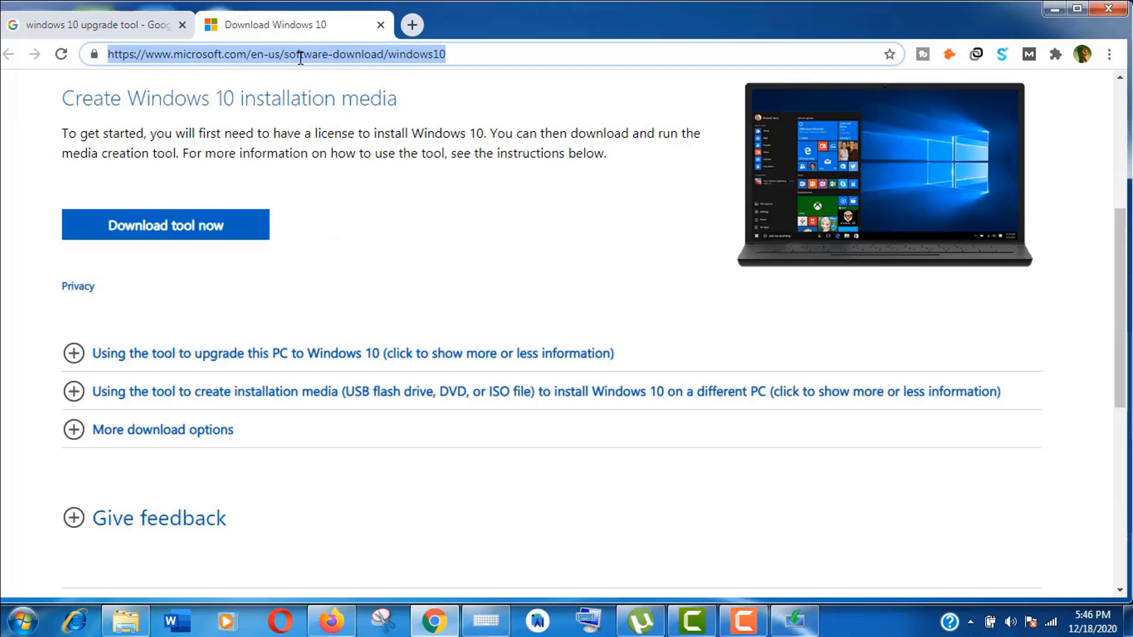
click(424, 246)
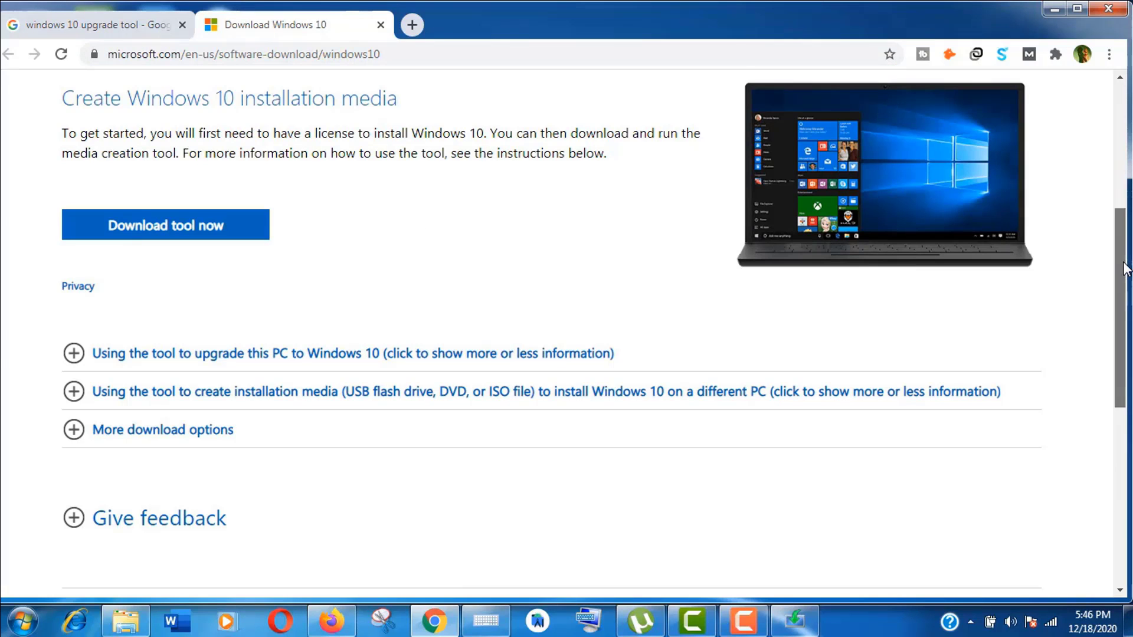
scroll(1124, 269, up, 5)
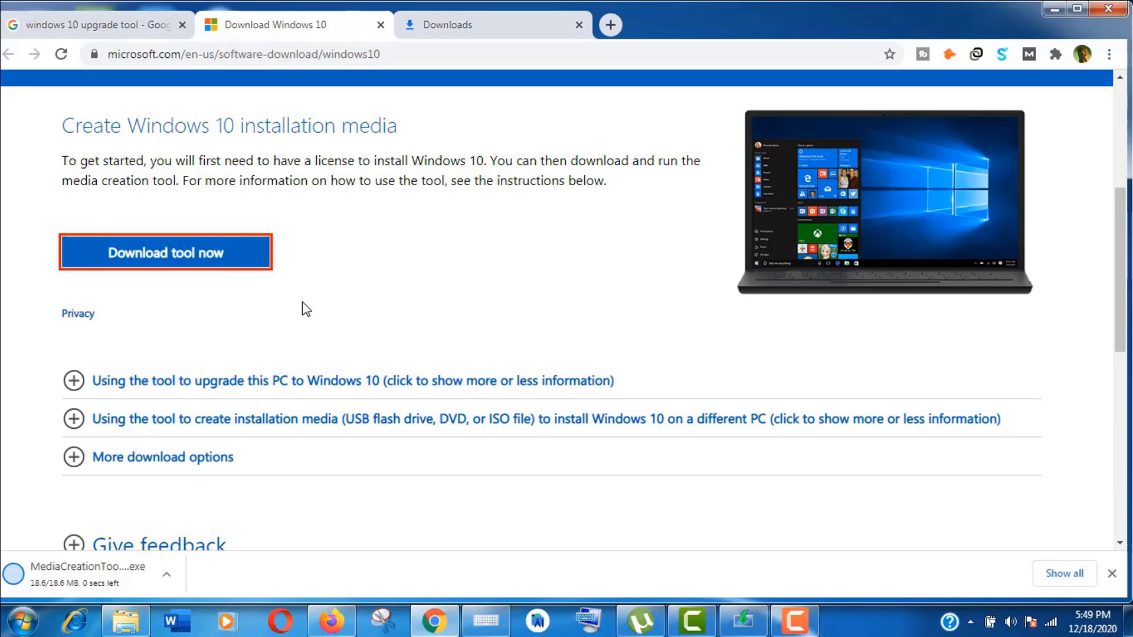
click(95, 573)
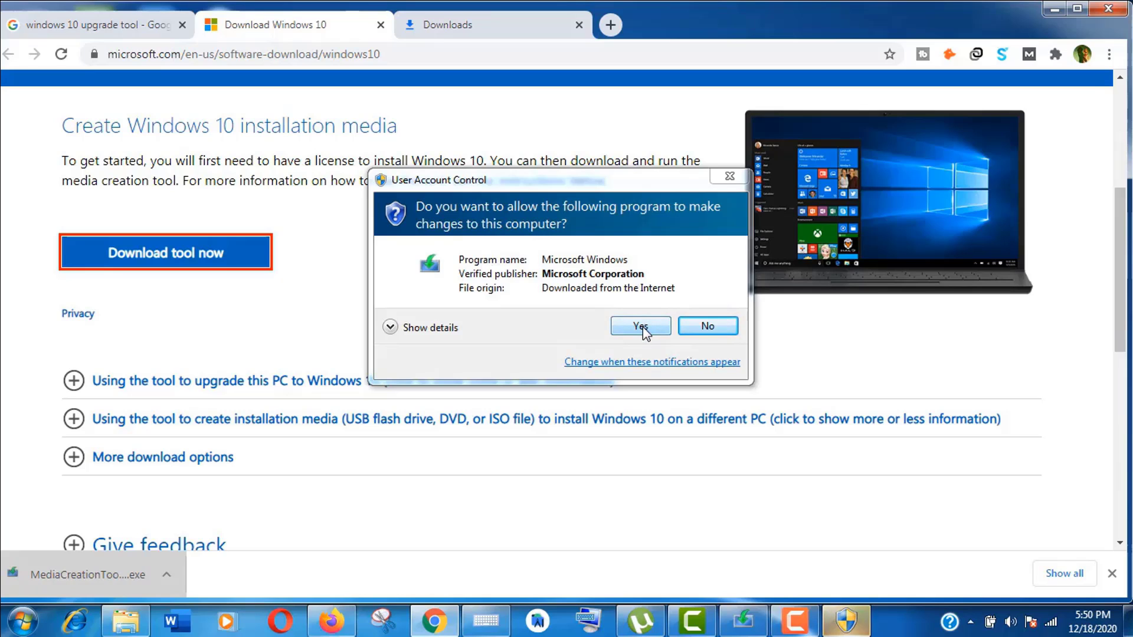
click(644, 330)
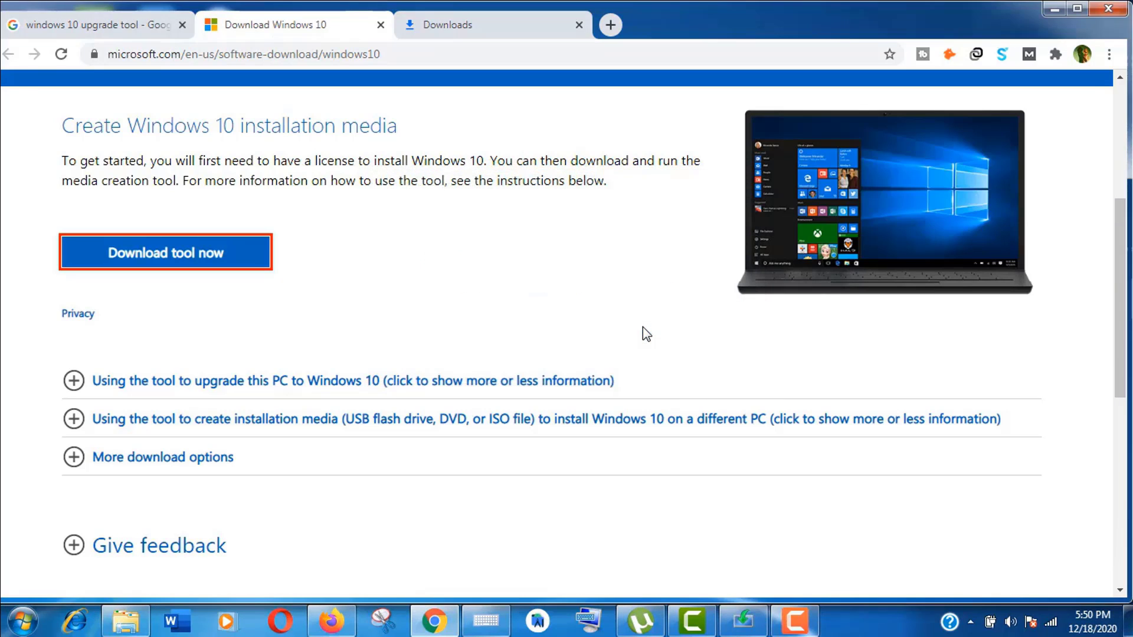
Minimize Chrome, refresh the desktop while Setup loads, and accept the Windows 10 license terms.
click(1052, 11)
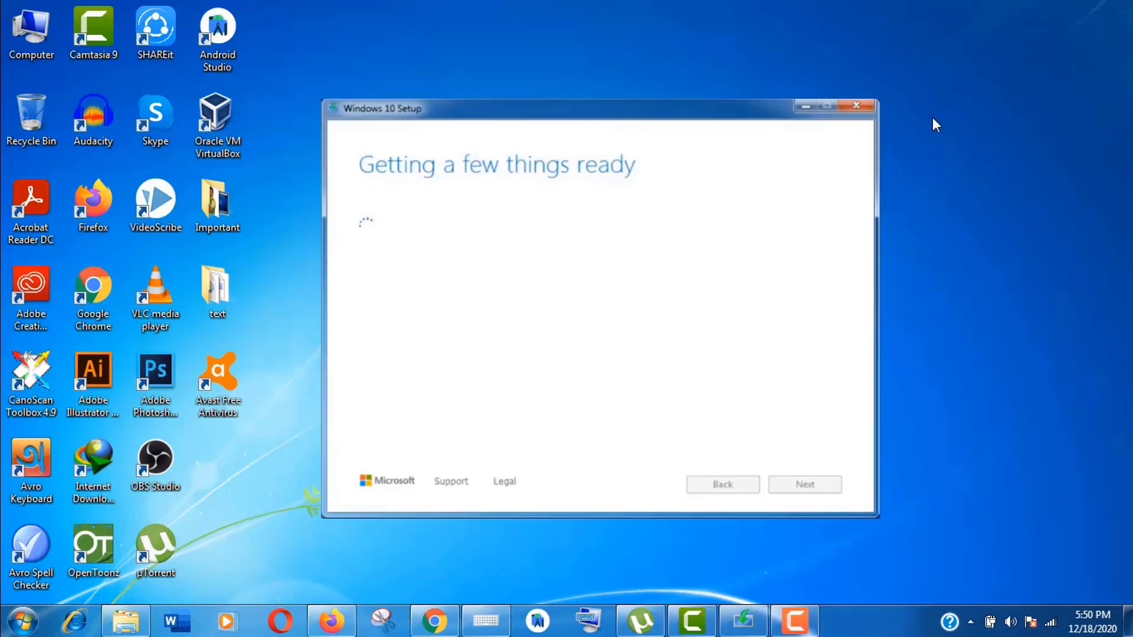
right_click(933, 157)
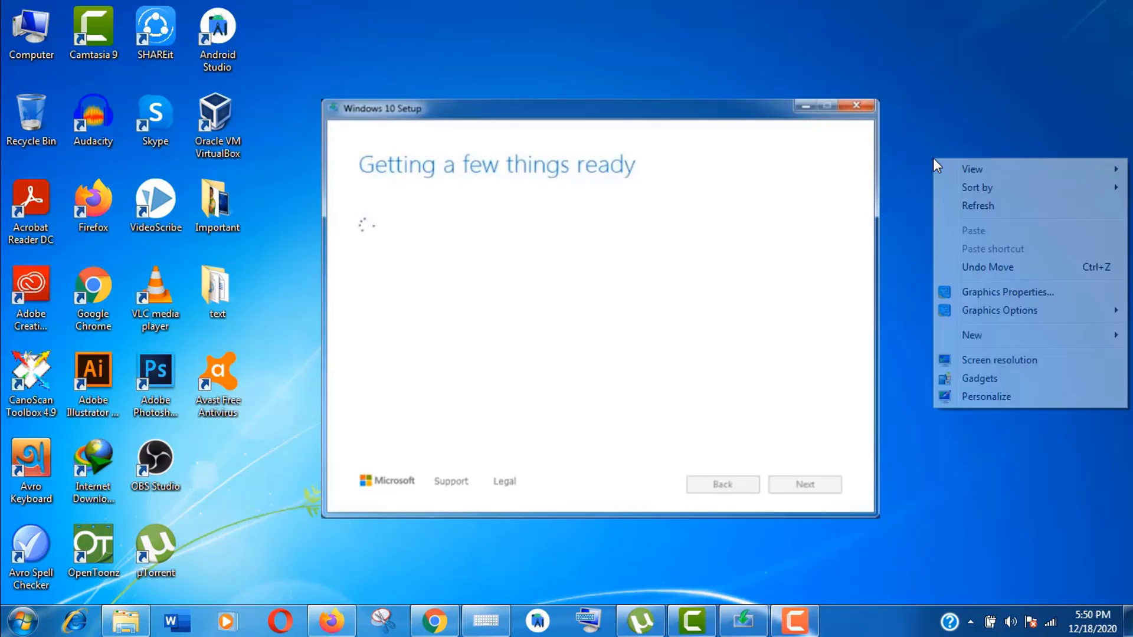
click(958, 207)
right_click(960, 208)
click(992, 263)
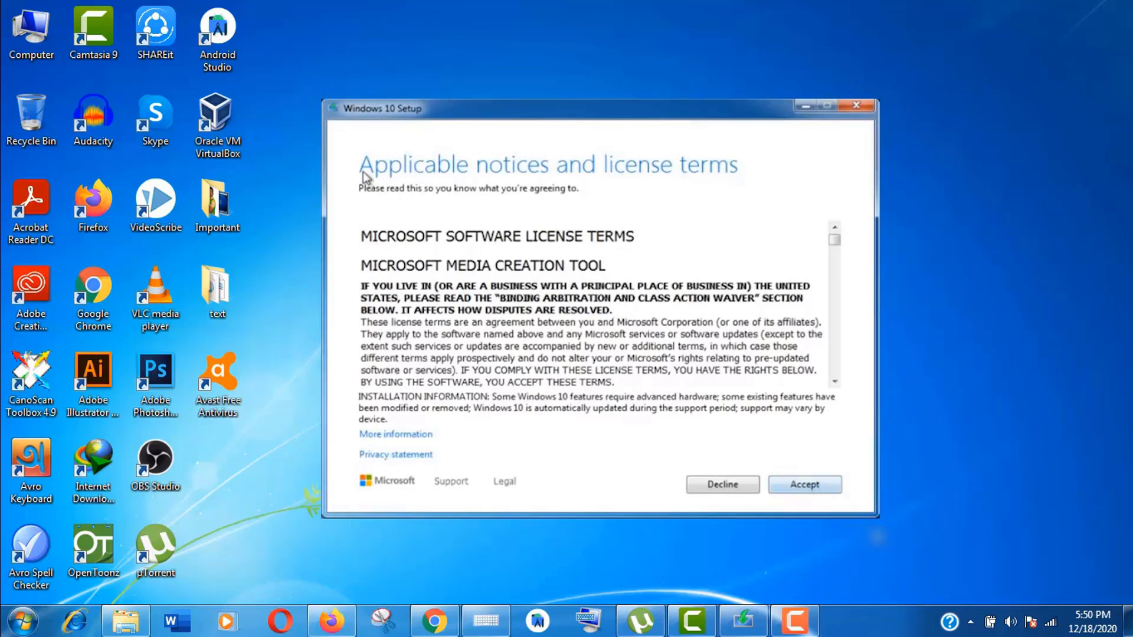
click(809, 486)
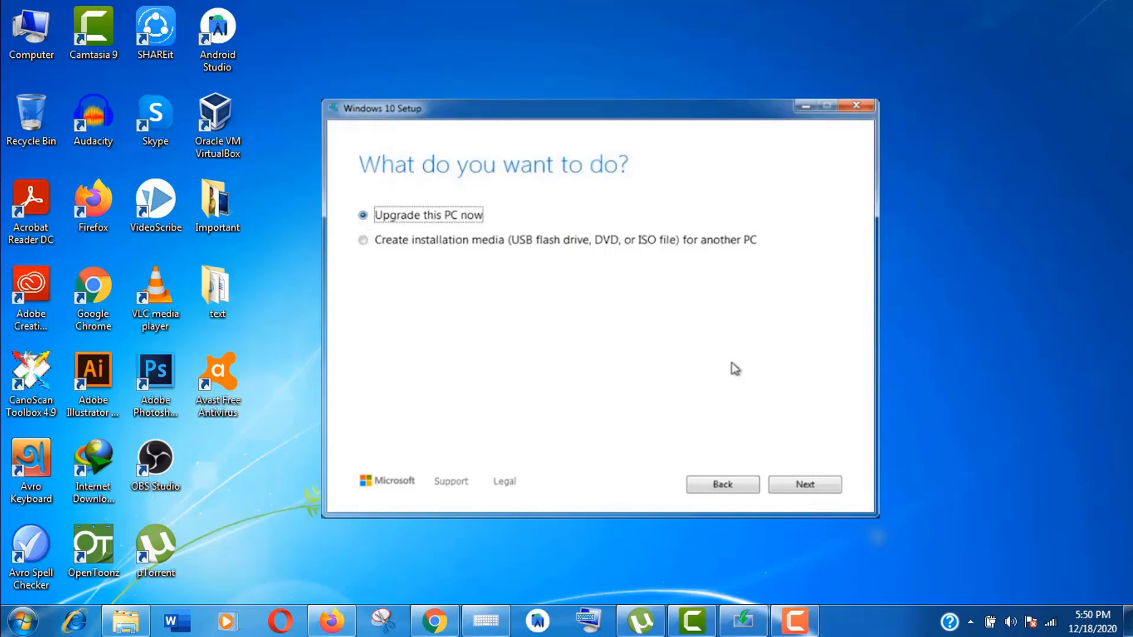
Keep 'Upgrade this PC now' selected and start the Windows 10 download, refreshing the desktop meanwhile.
click(806, 485)
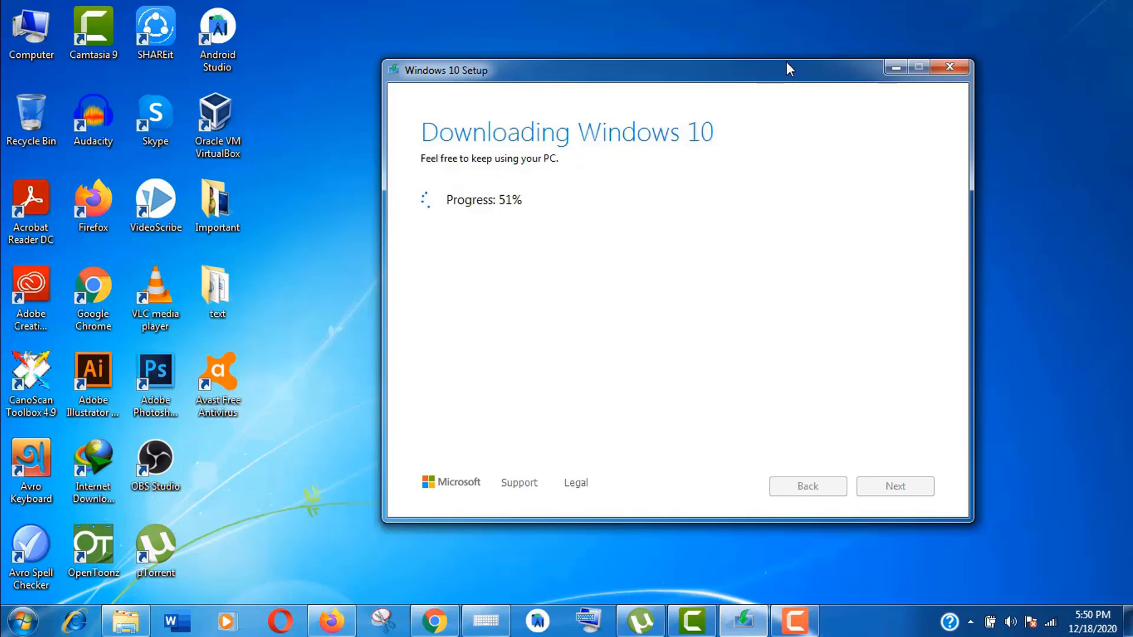
drag(789, 76, 789, 86)
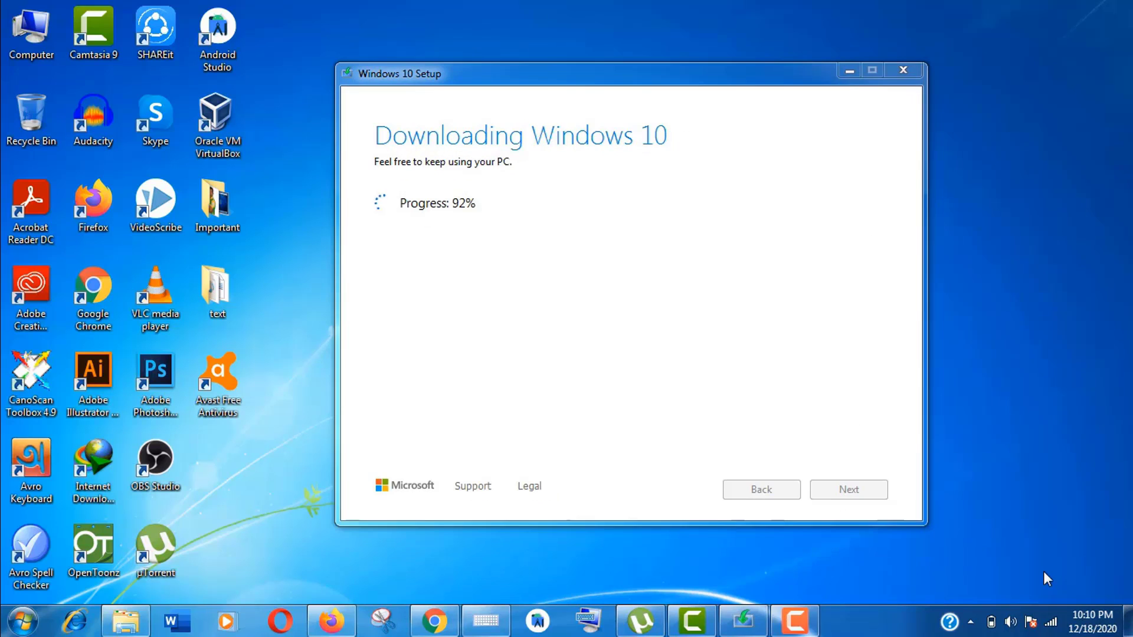
right_click(1043, 571)
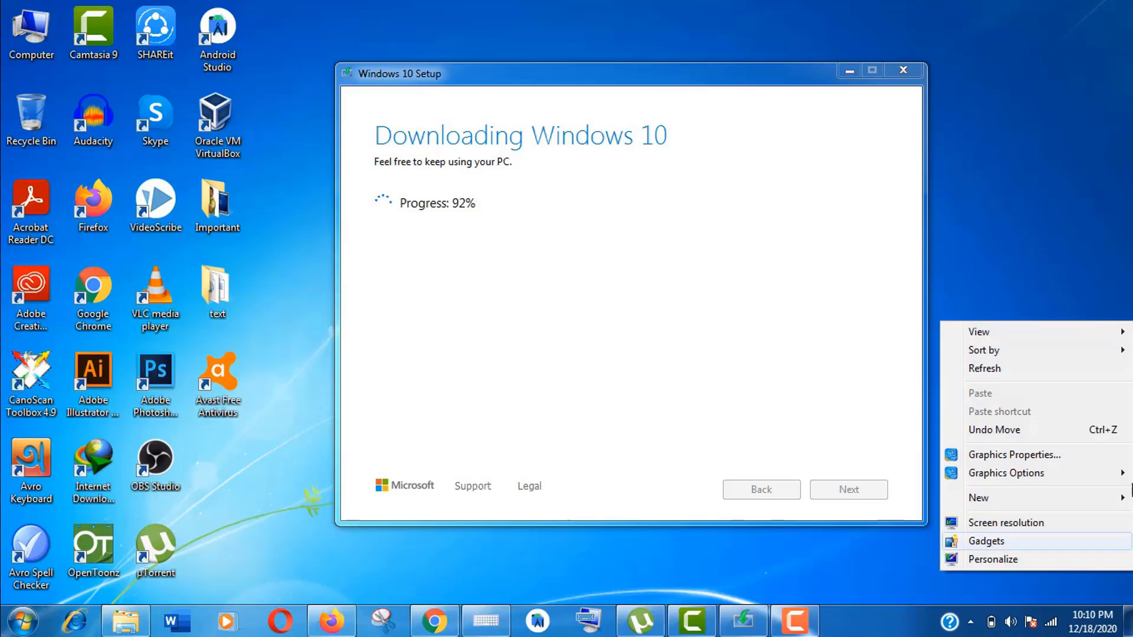
click(1001, 367)
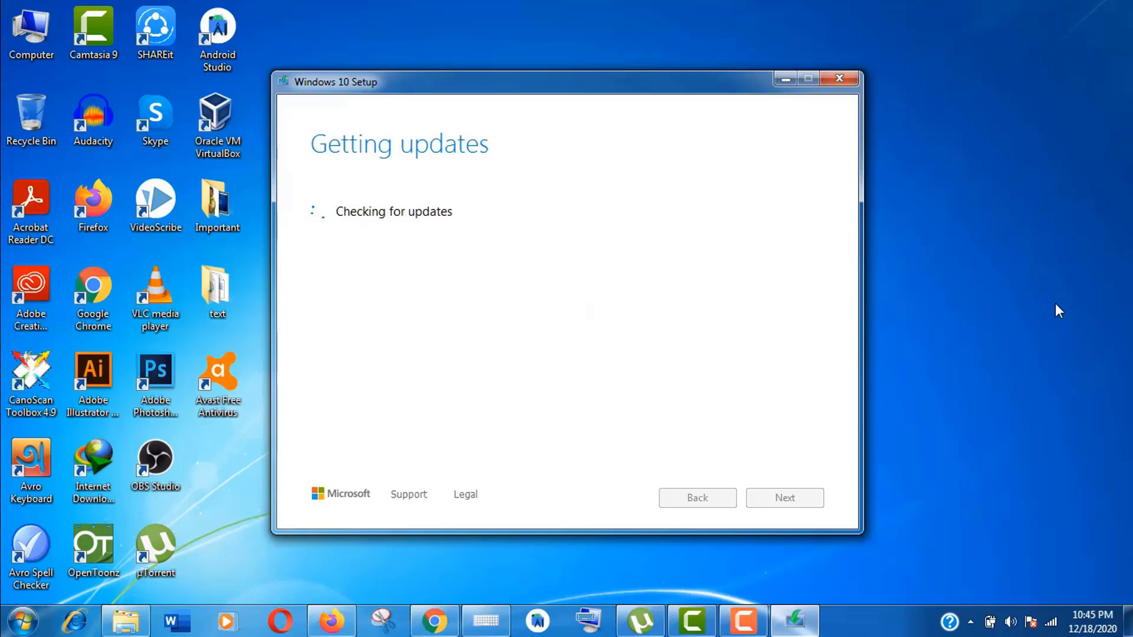
Accept the license terms again to reach Ready to install for Windows 10 Pro, keeping files and apps.
drag(702, 76, 792, 82)
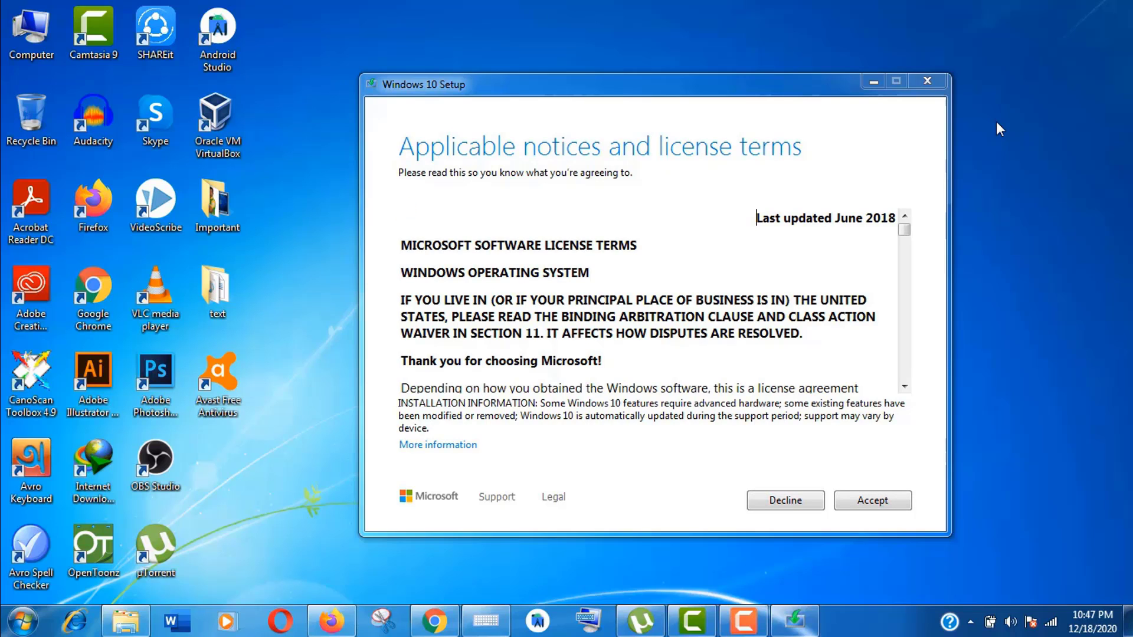
click(860, 502)
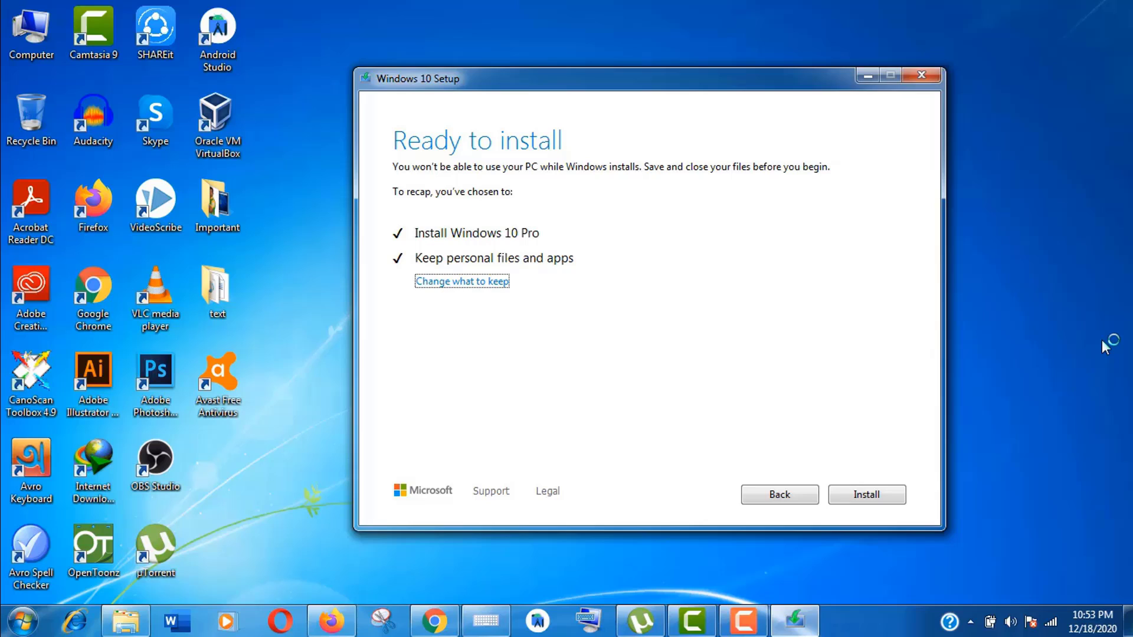
Start the Windows 10 Pro installation and let it finish onto the new desktop.
click(868, 499)
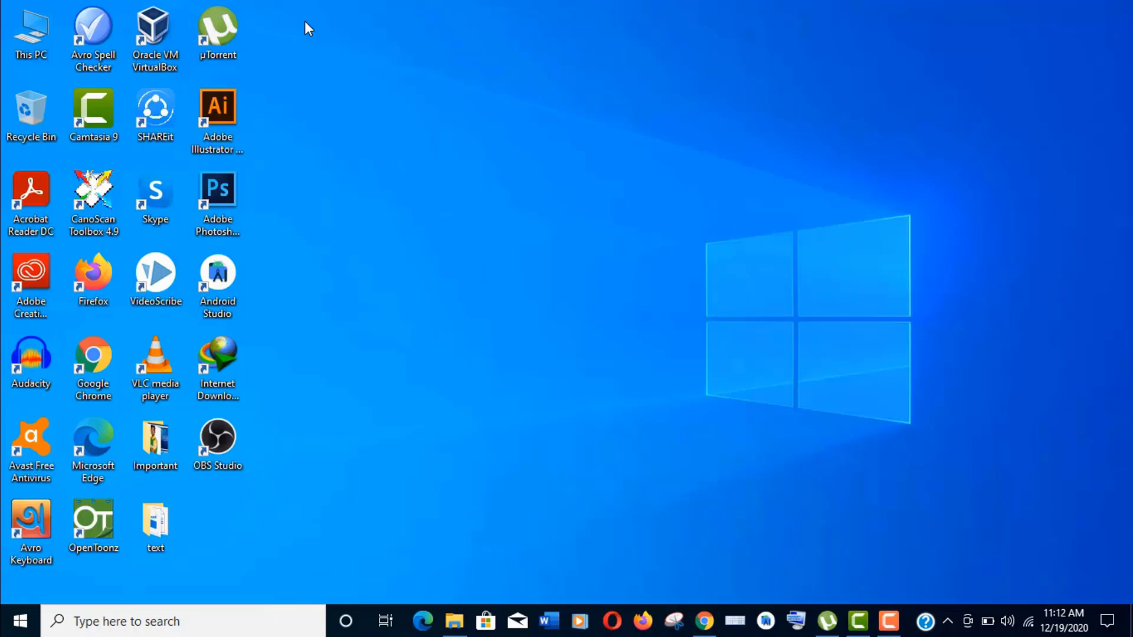
Box-select then deselect the desktop shortcuts, and open the Start menu.
drag(305, 20, 21, 600)
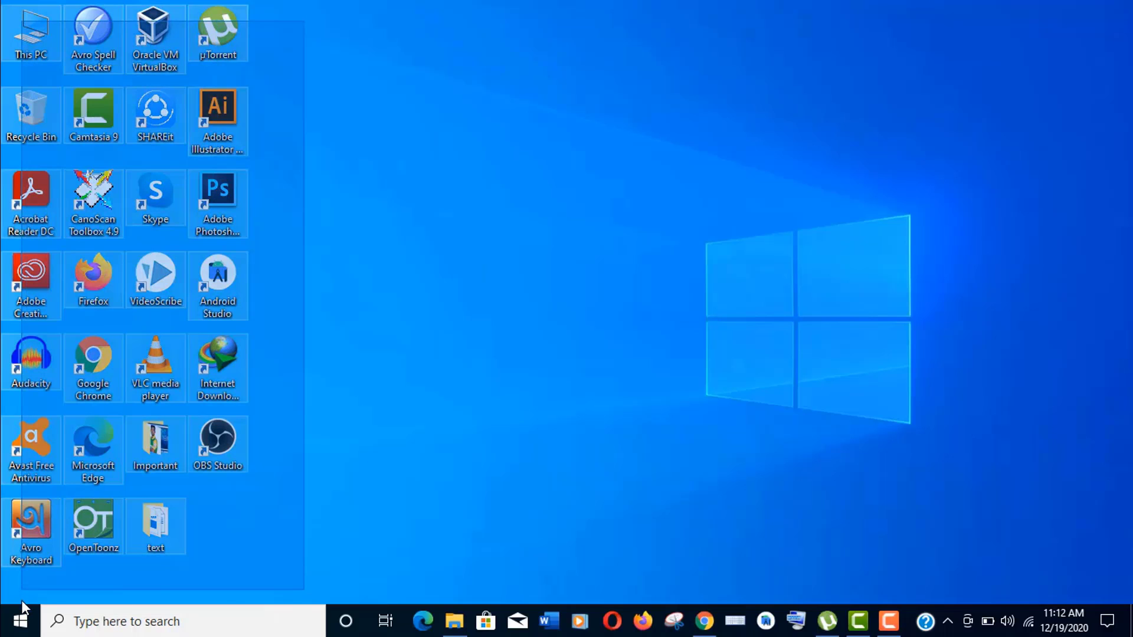
drag(21, 600, 22, 600)
click(21, 600)
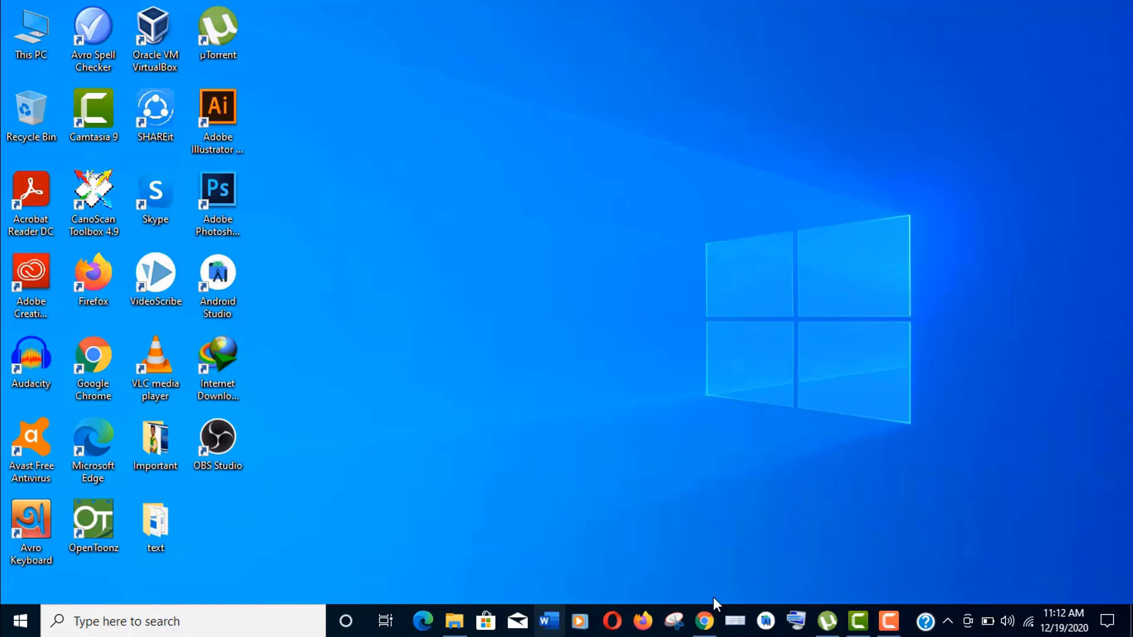
click(888, 620)
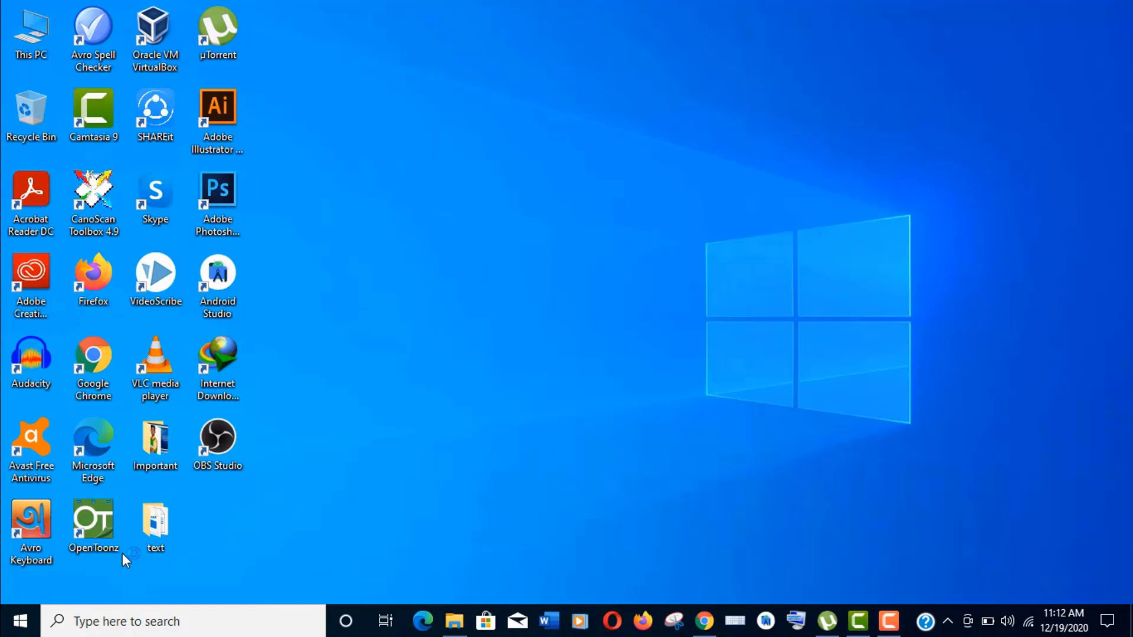
Launch the Settings app from the Start menu and center its window.
click(17, 624)
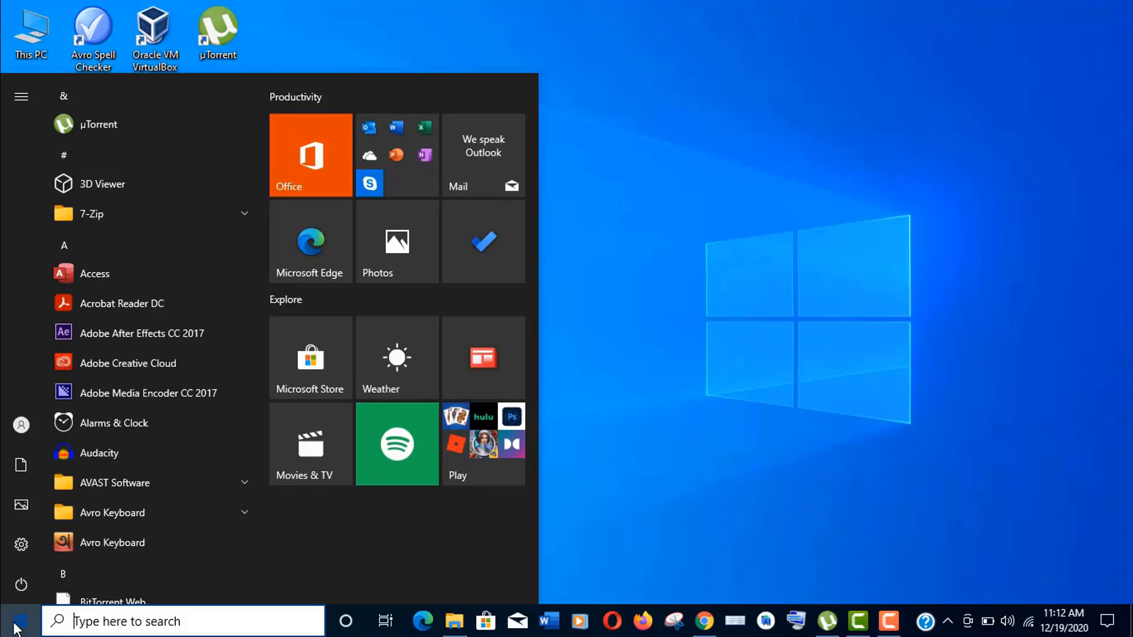
click(22, 533)
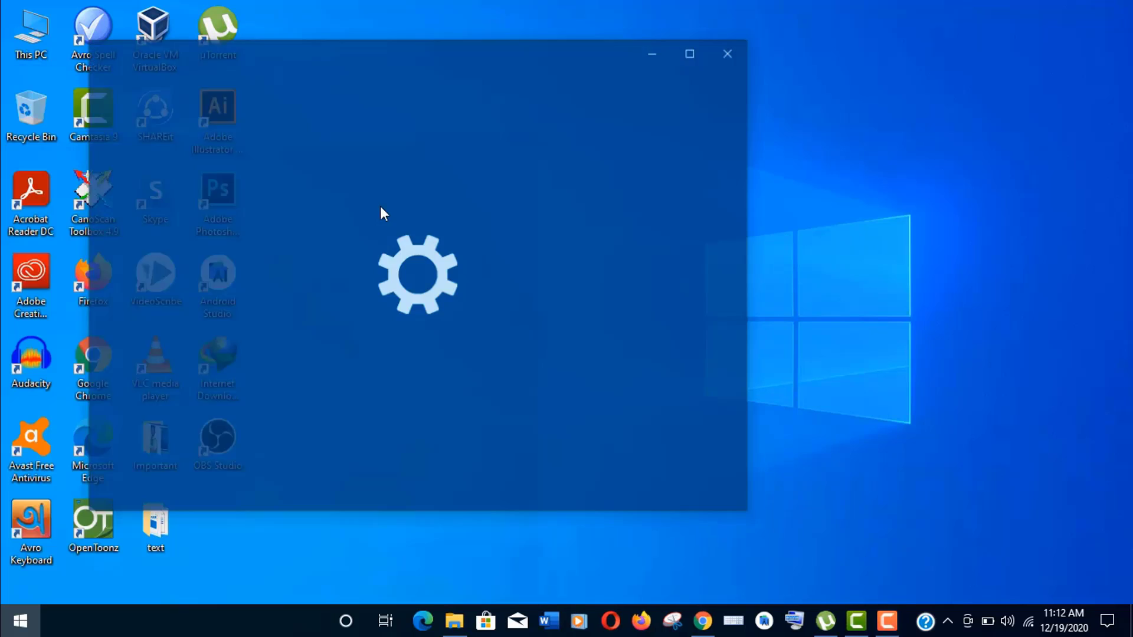
drag(557, 50, 766, 59)
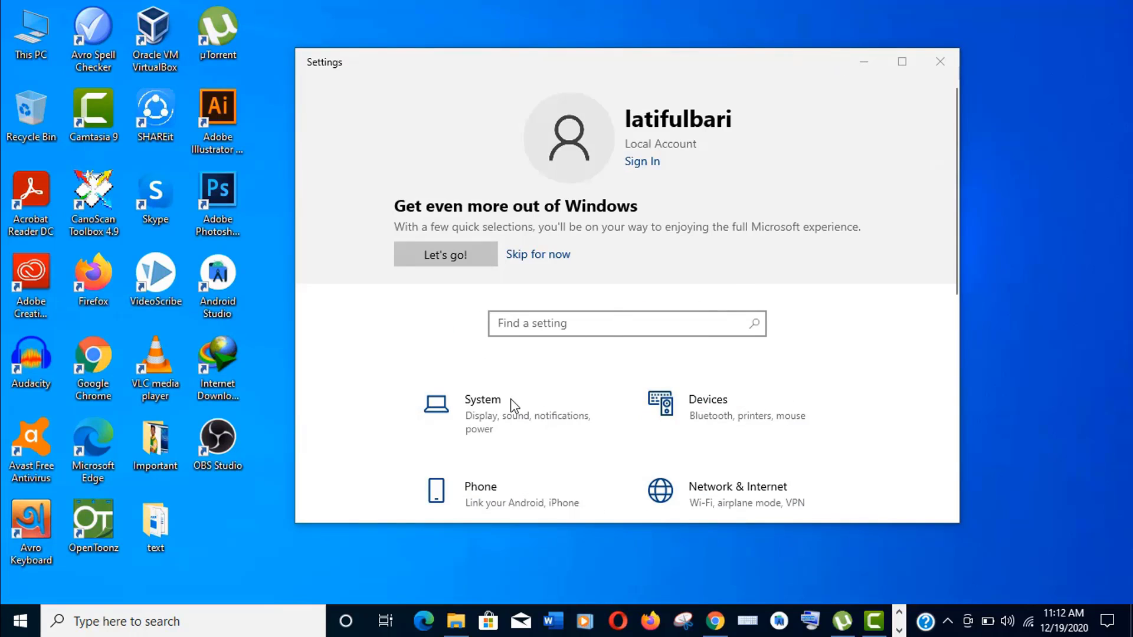
Check System > About: Windows 10 Pro, version 20H2, build 19042.631, installed 12/19/2020.
click(469, 409)
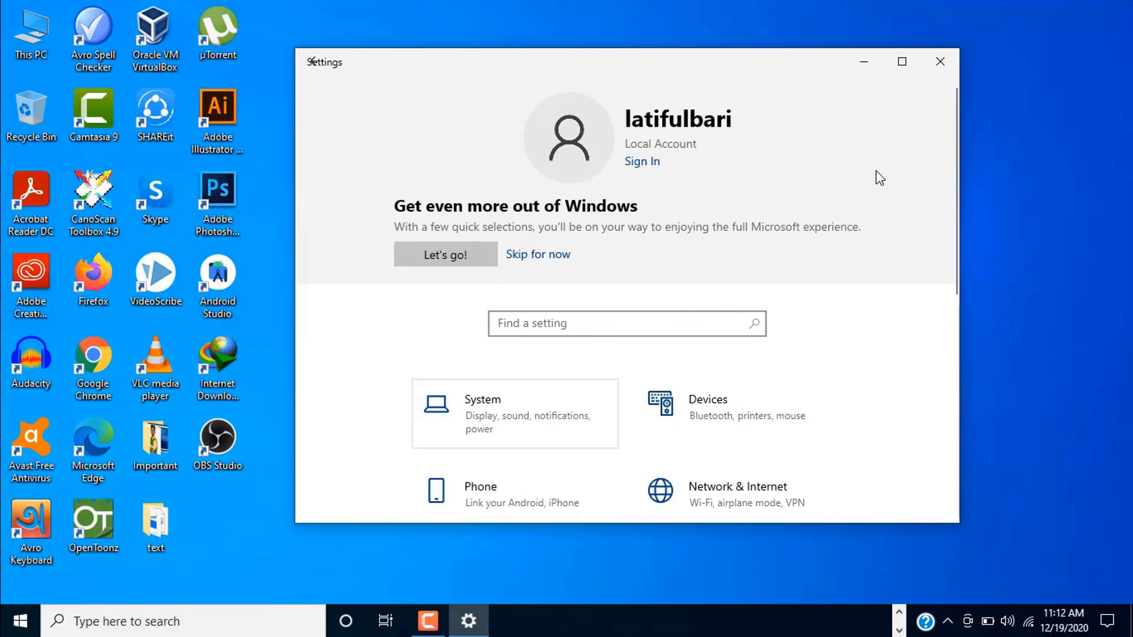
scroll(865, 175, down, 10)
scroll(554, 413, down, 6)
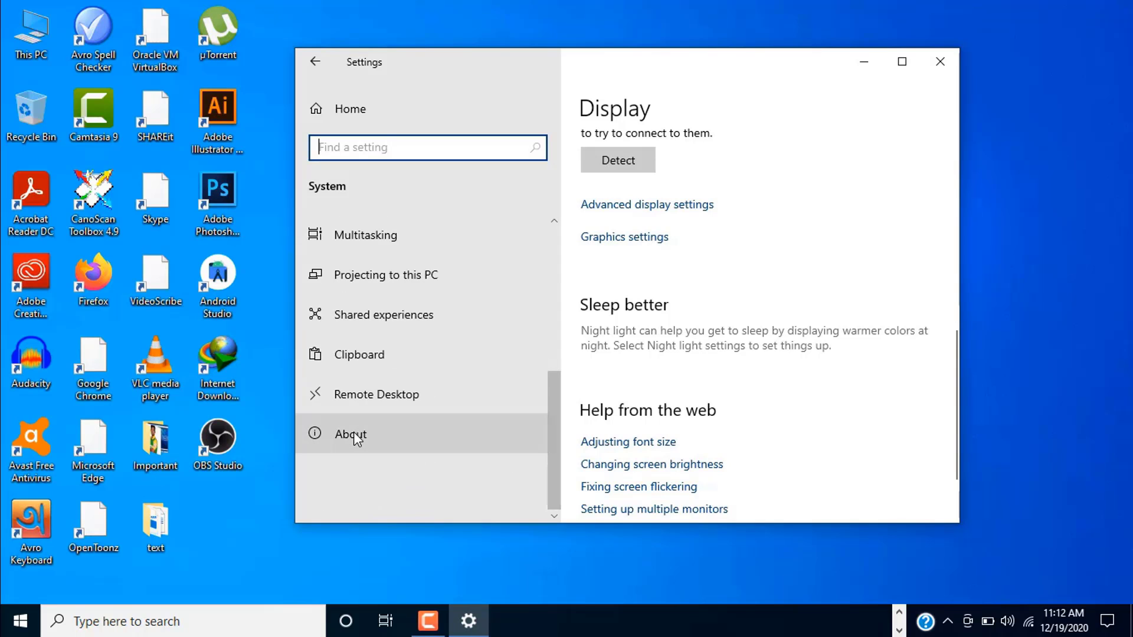
click(357, 434)
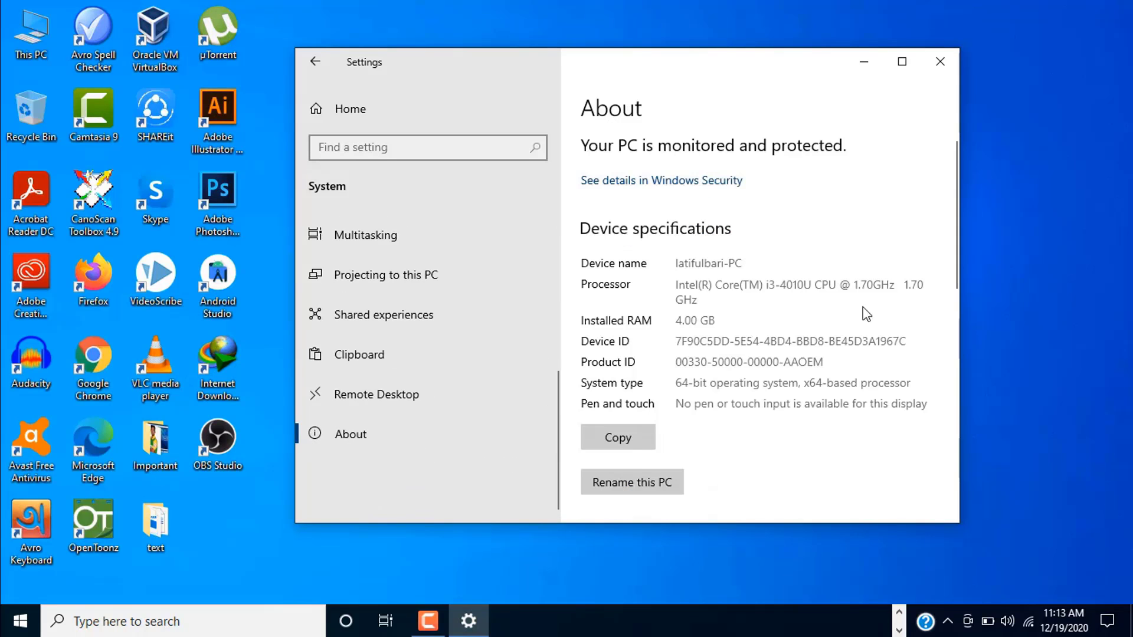
mouse_move(956, 165)
mouse_down()
mouse_move(953, 319)
mouse_move(953, 265)
mouse_up()
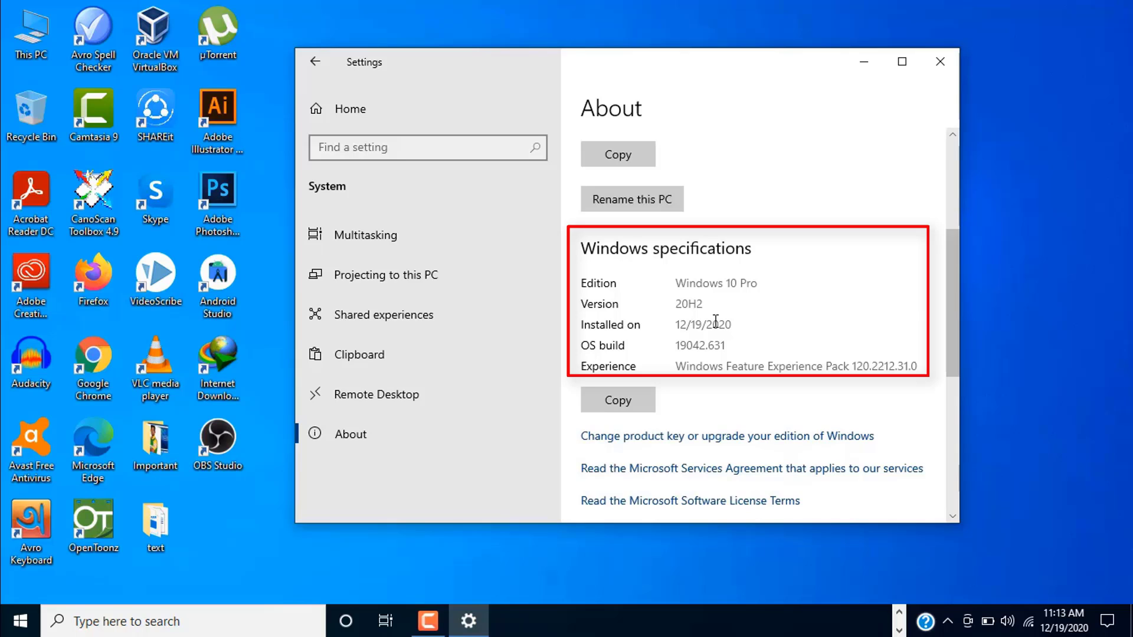
drag(731, 324, 676, 313)
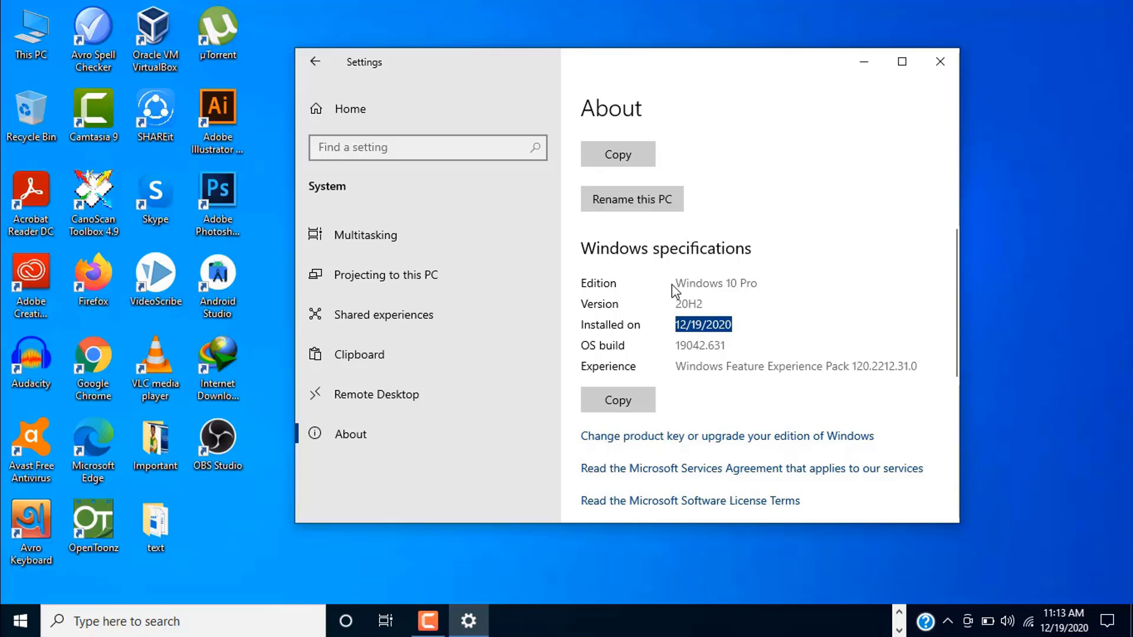
click(676, 289)
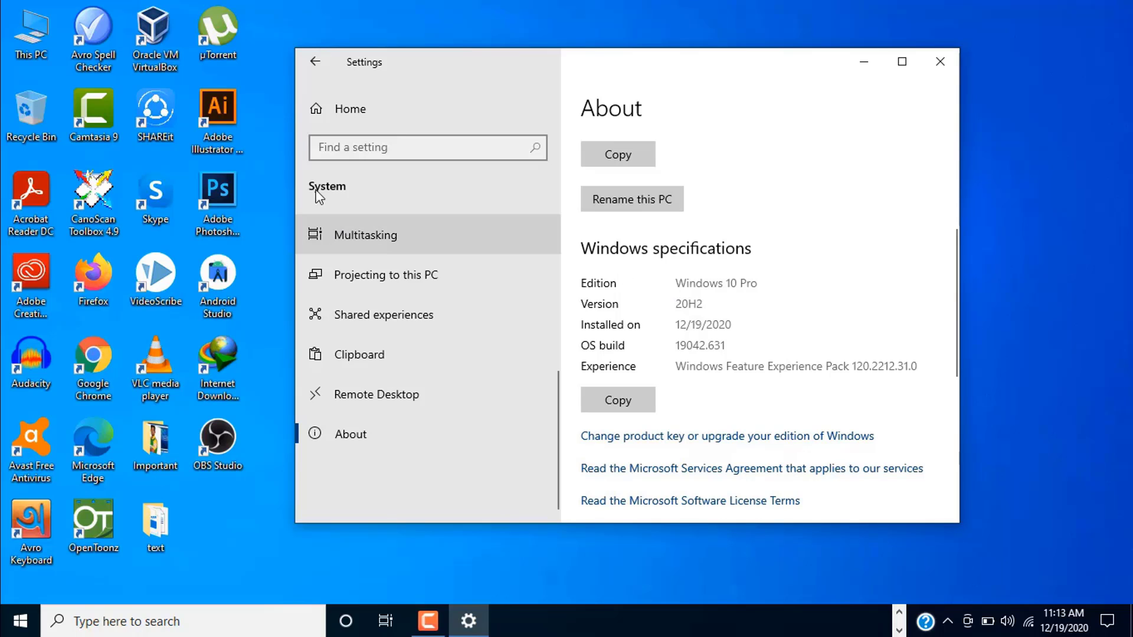
Verify under Update & Security > Activation that Windows 10 Pro is activated with a digital license.
click(330, 105)
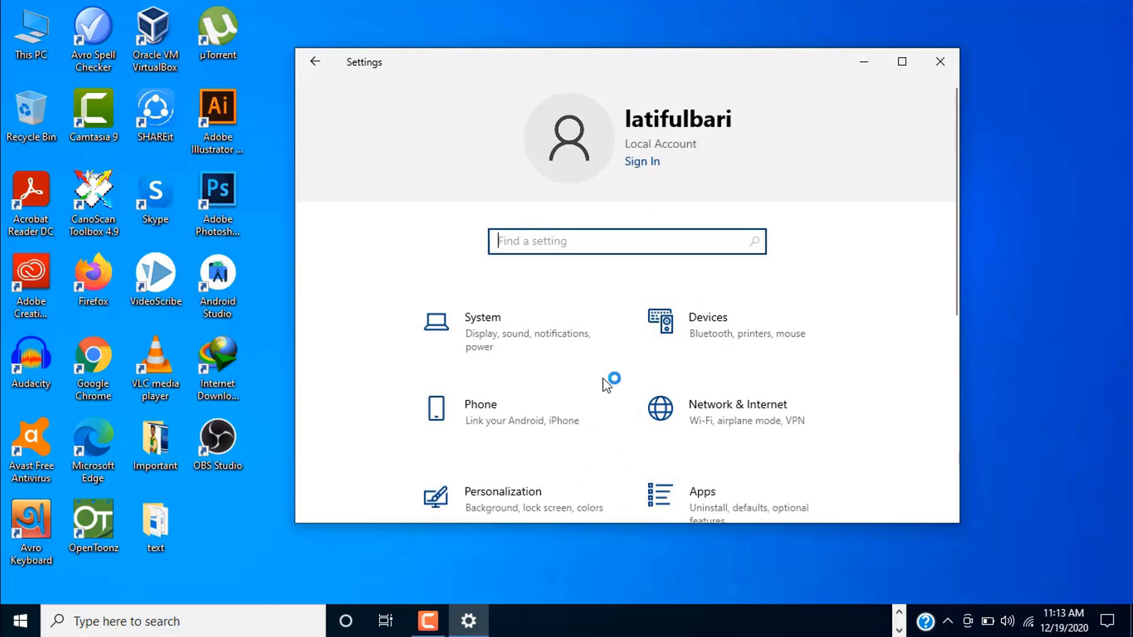
drag(956, 246, 955, 473)
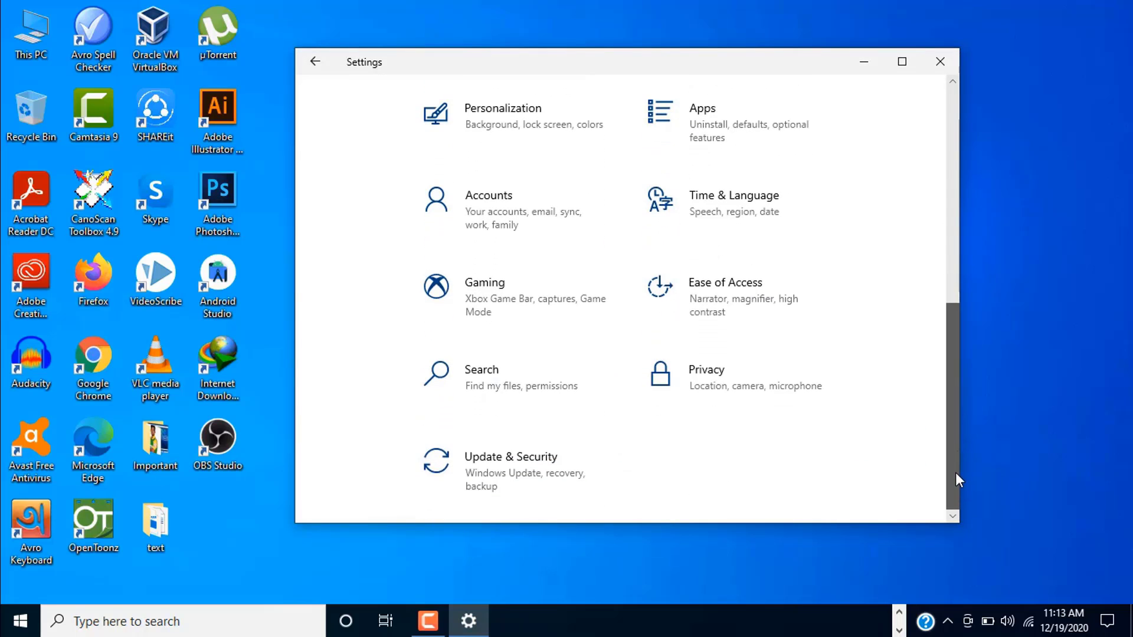
click(506, 480)
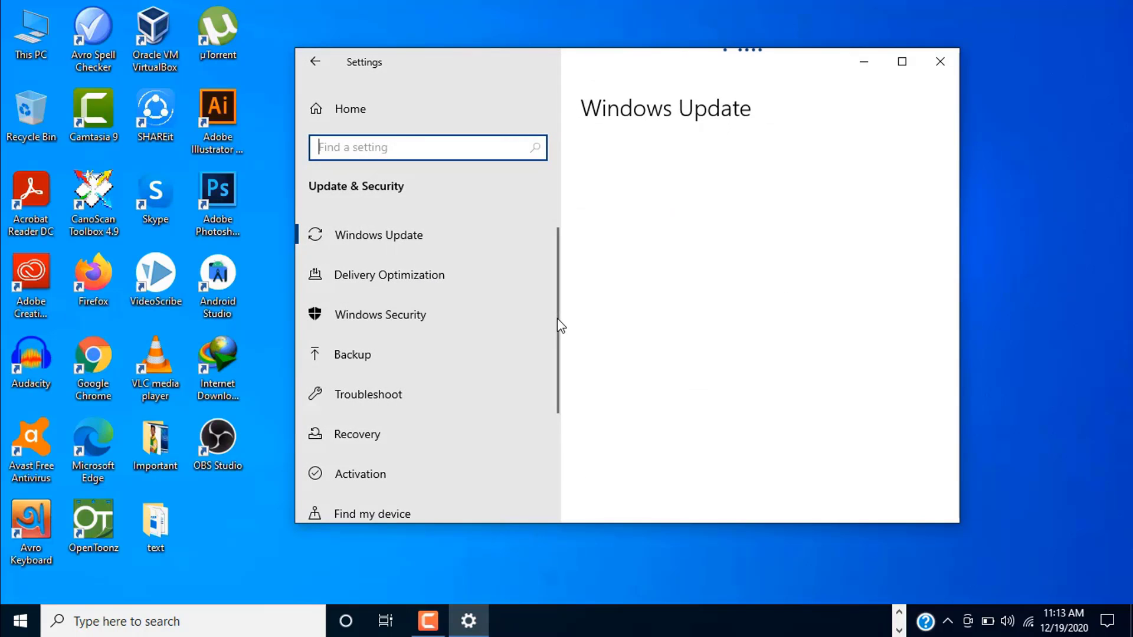
drag(557, 319, 559, 445)
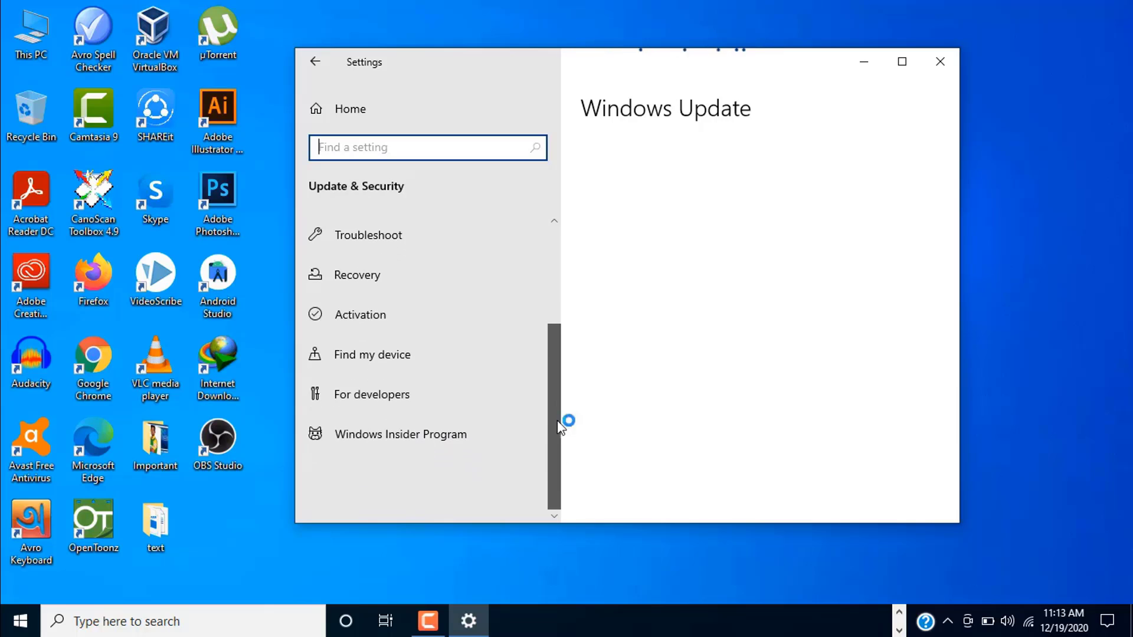
click(387, 371)
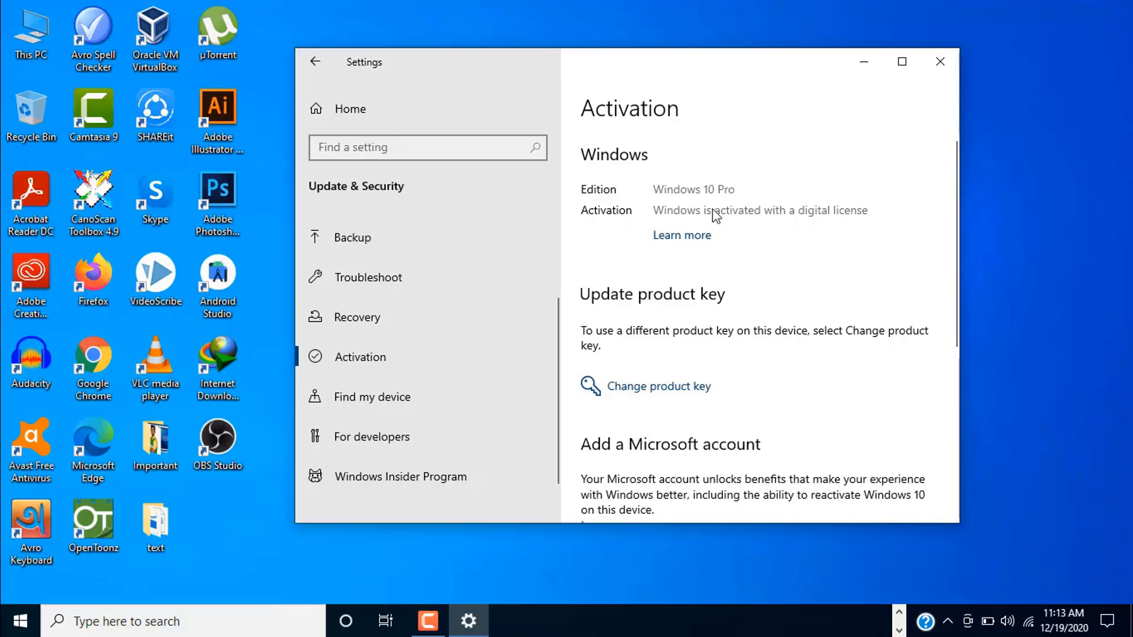
Close Settings and refresh the desktop.
click(938, 64)
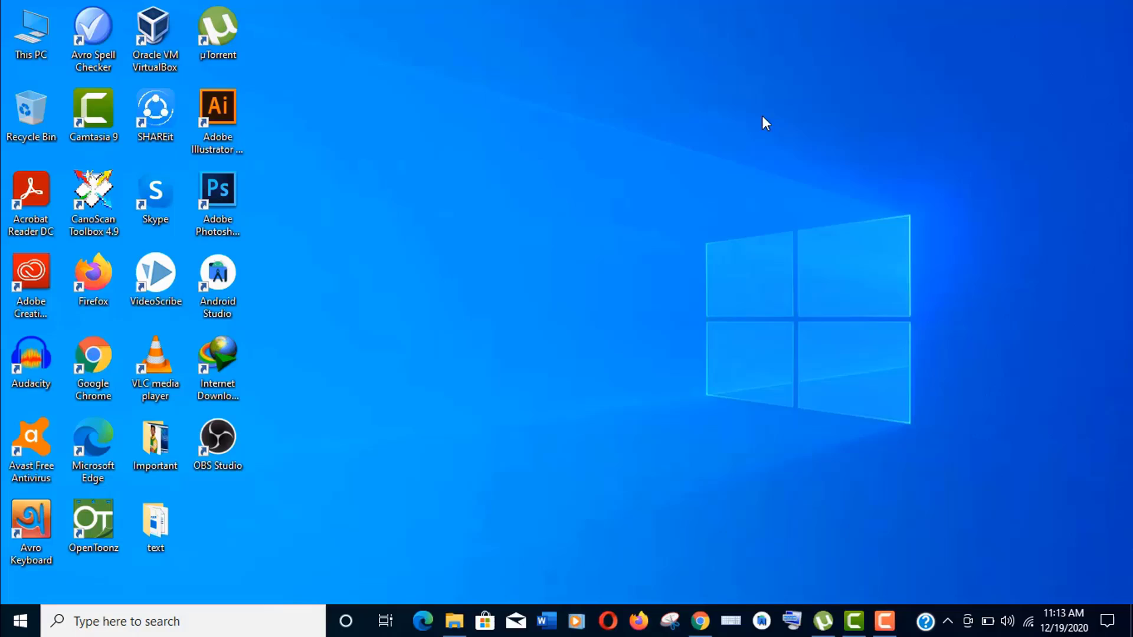
right_click(734, 120)
click(756, 169)
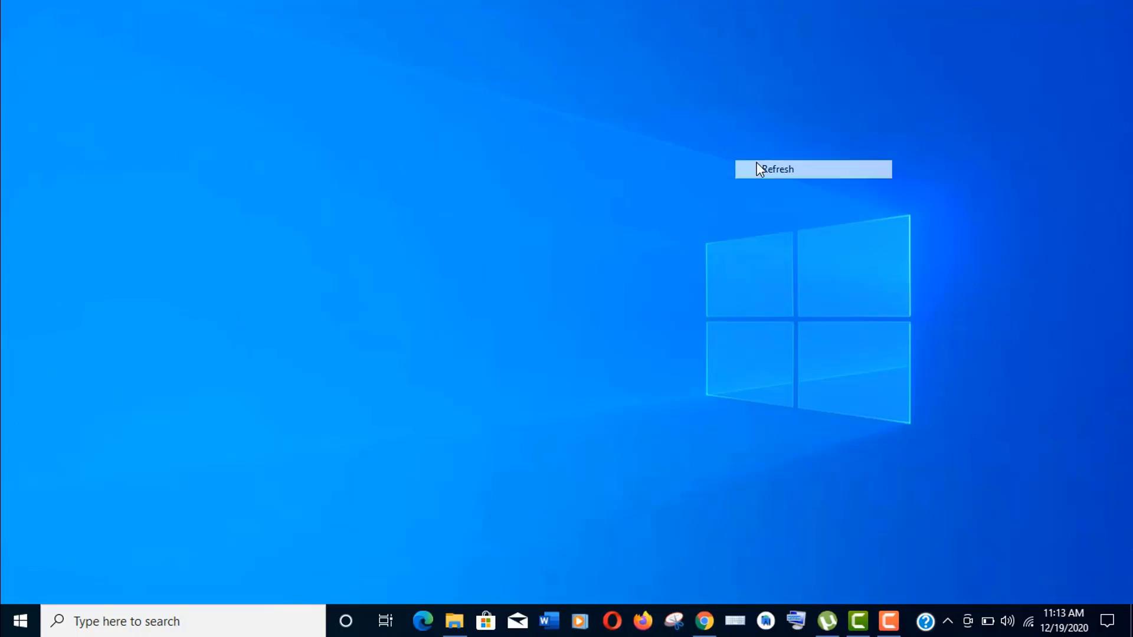